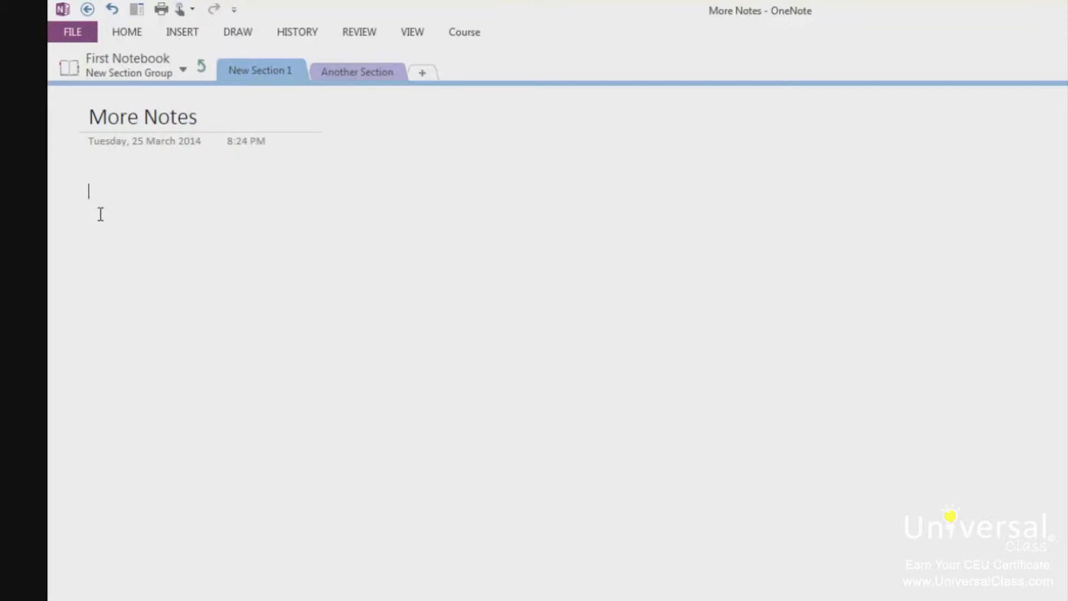
Insert a table with six columns and five rows on the More Notes page
click(176, 35)
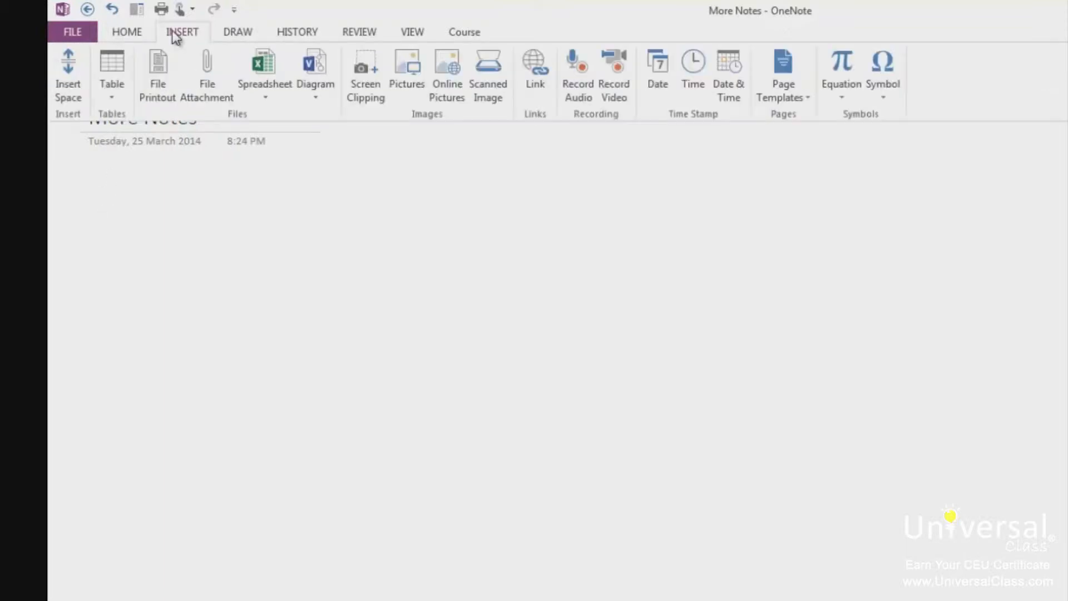
click(115, 80)
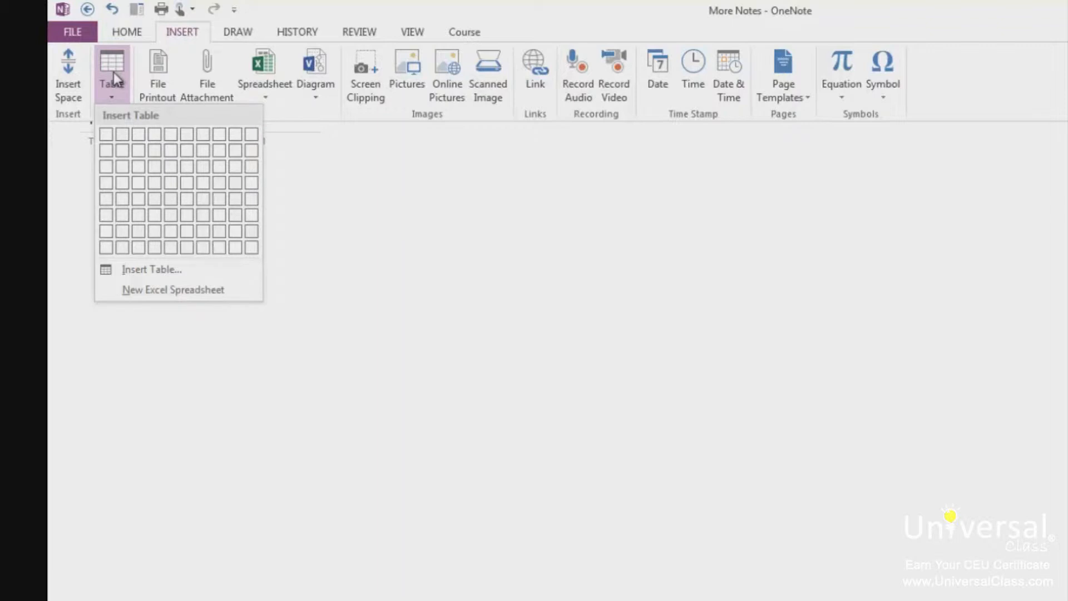
click(193, 203)
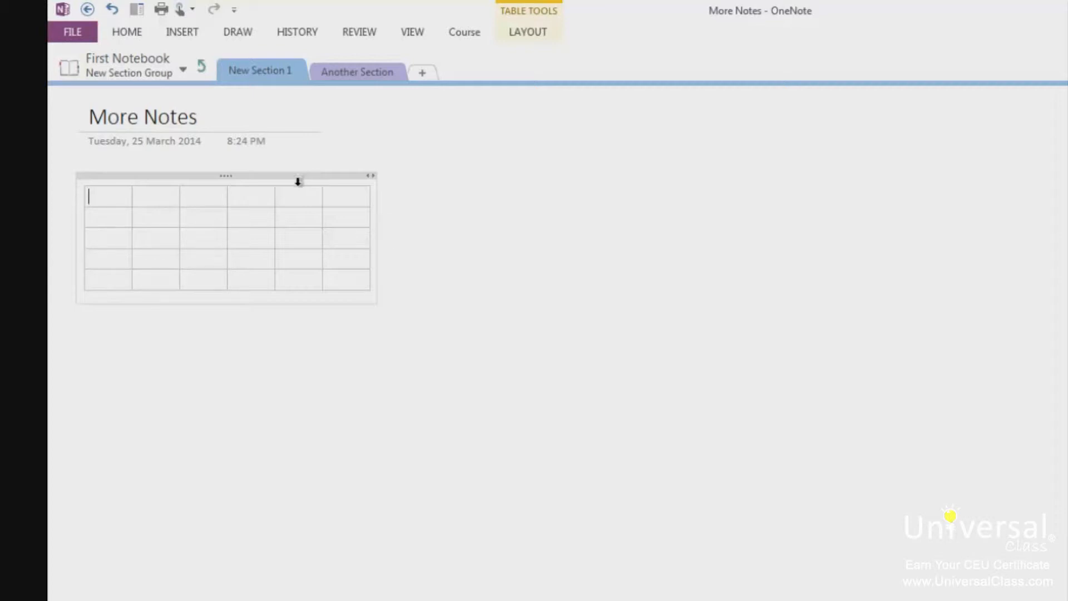
Insert a second table with 3 columns and 2 rows below the first table
click(91, 364)
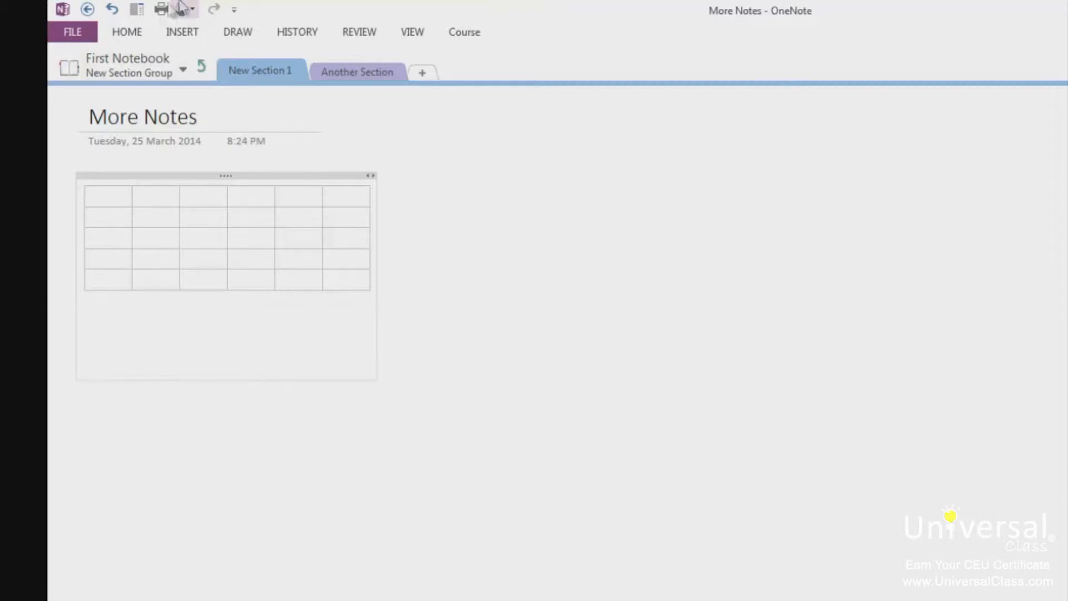
click(179, 32)
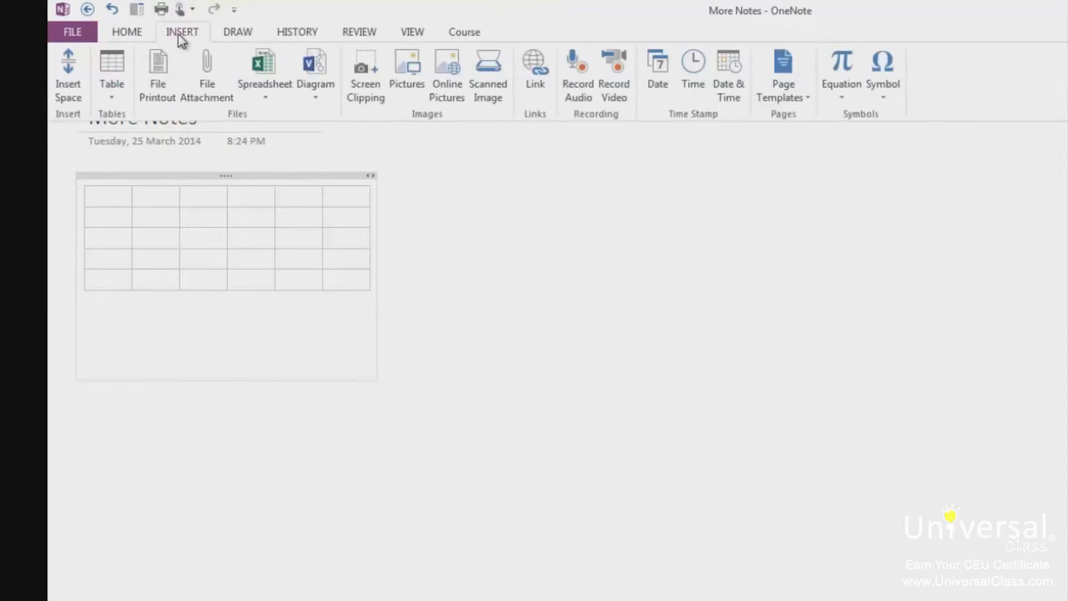
click(114, 78)
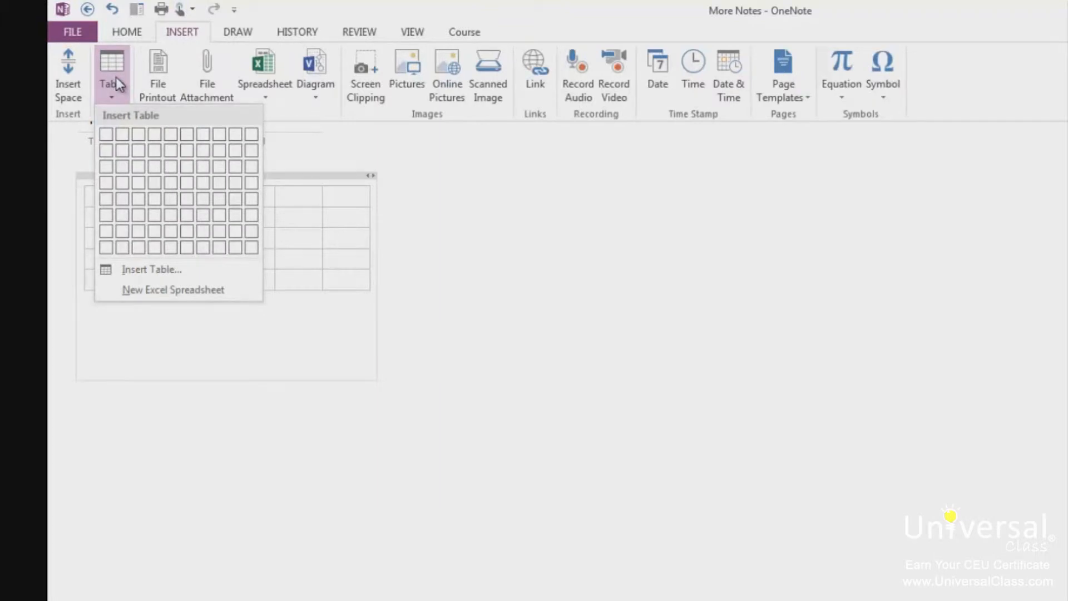
click(157, 268)
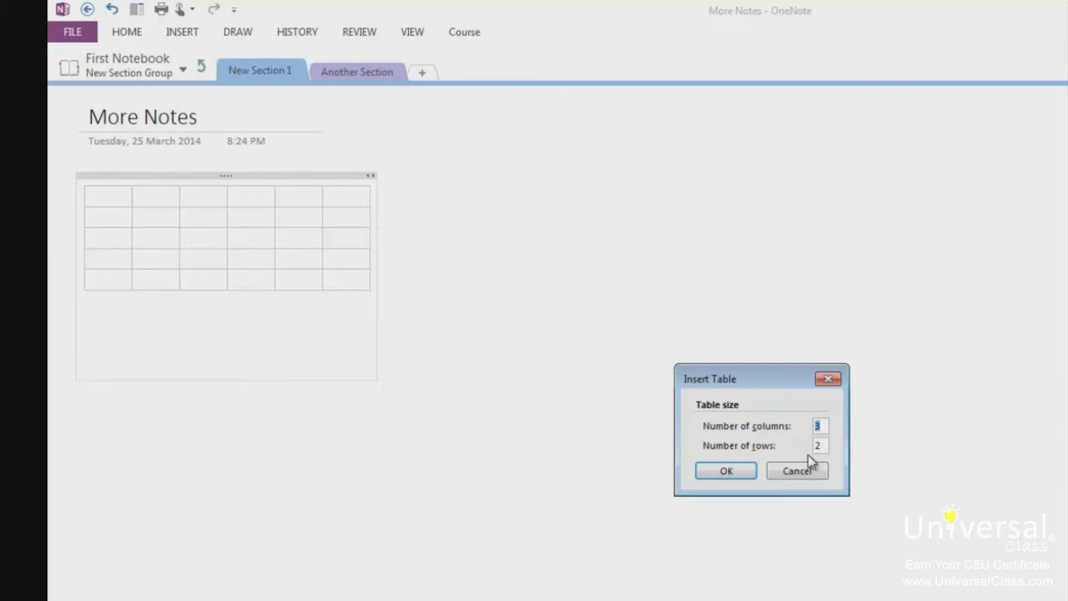
click(733, 470)
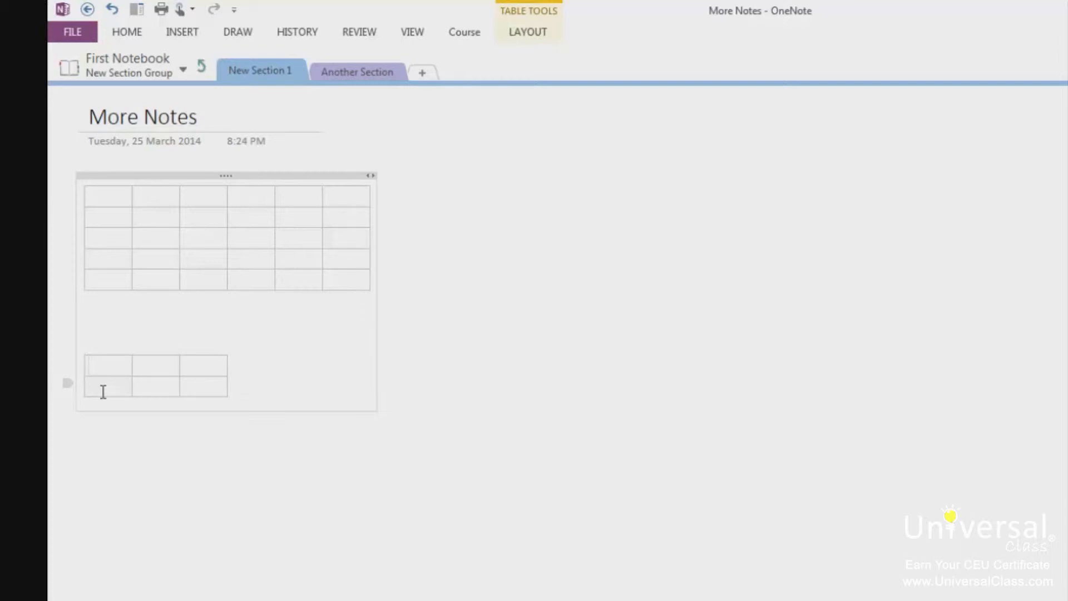
Try center and right alignment in the first cell of the smaller table and return it to left alignment
click(102, 367)
click(533, 34)
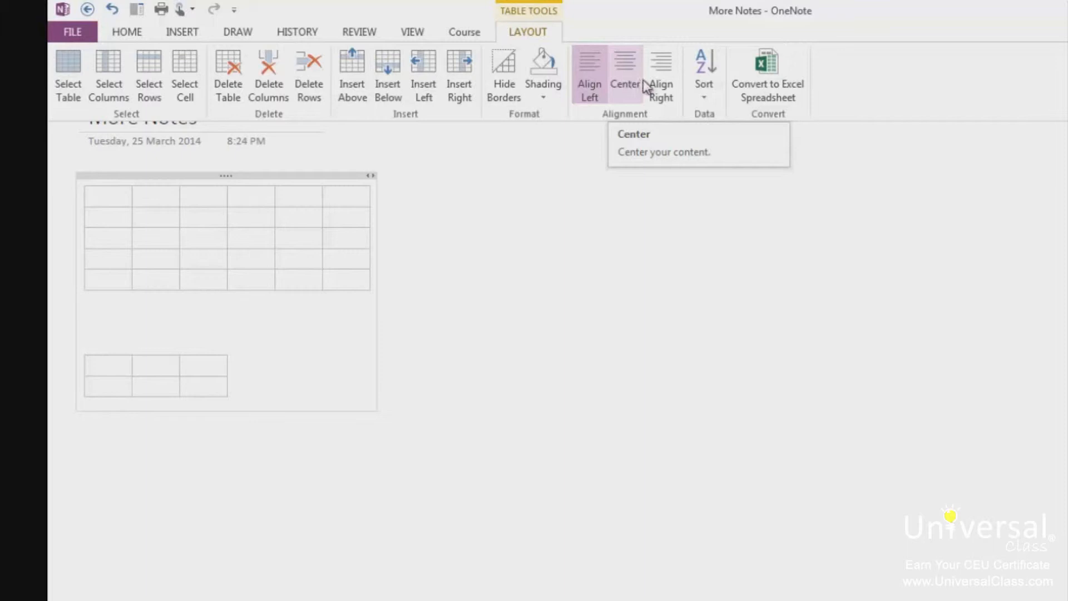
click(626, 83)
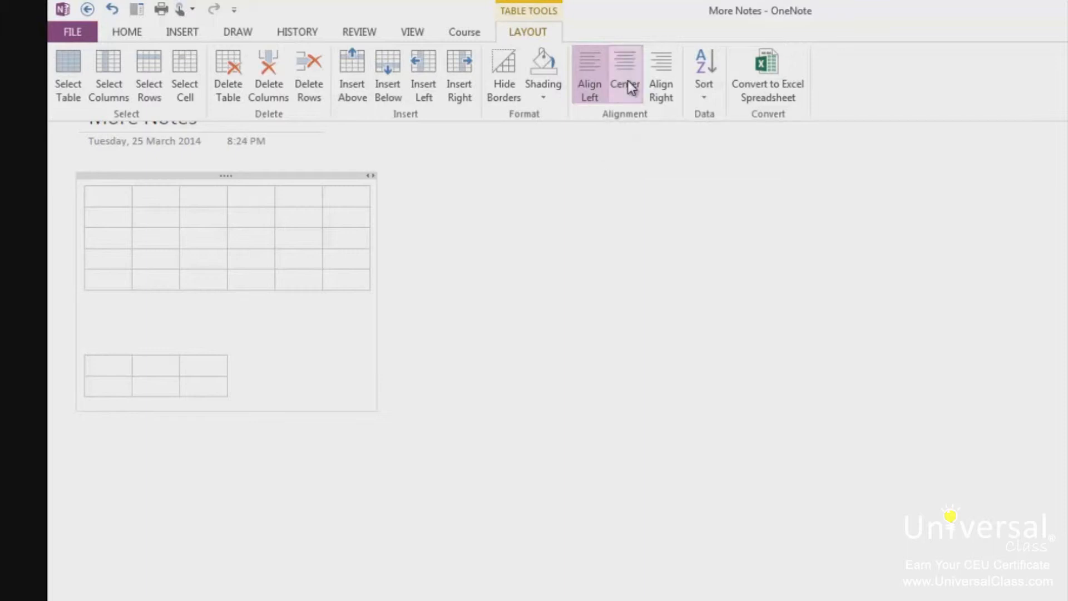
click(658, 84)
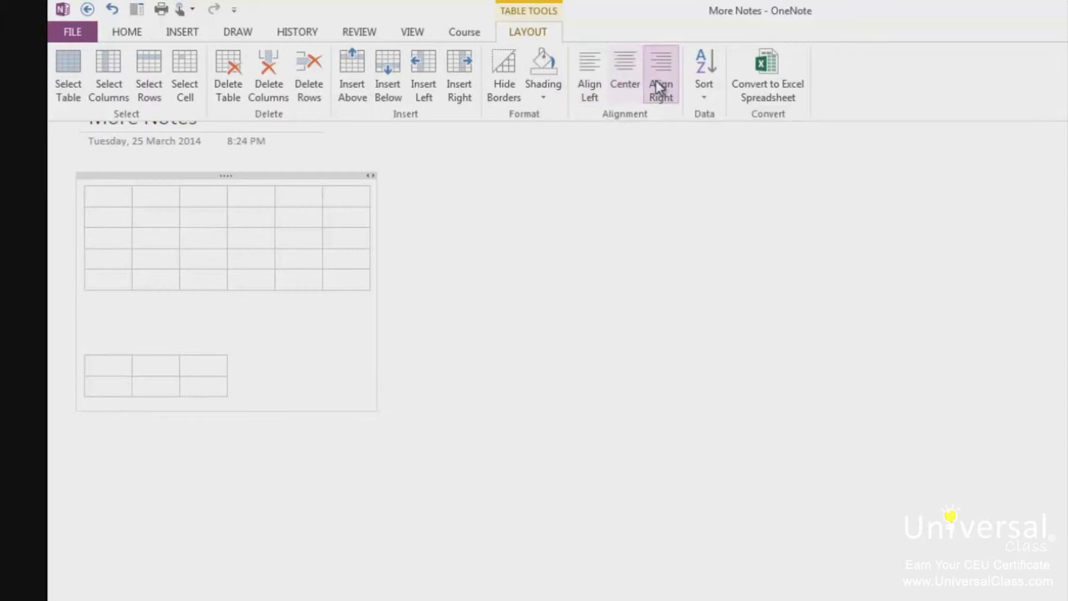
click(576, 78)
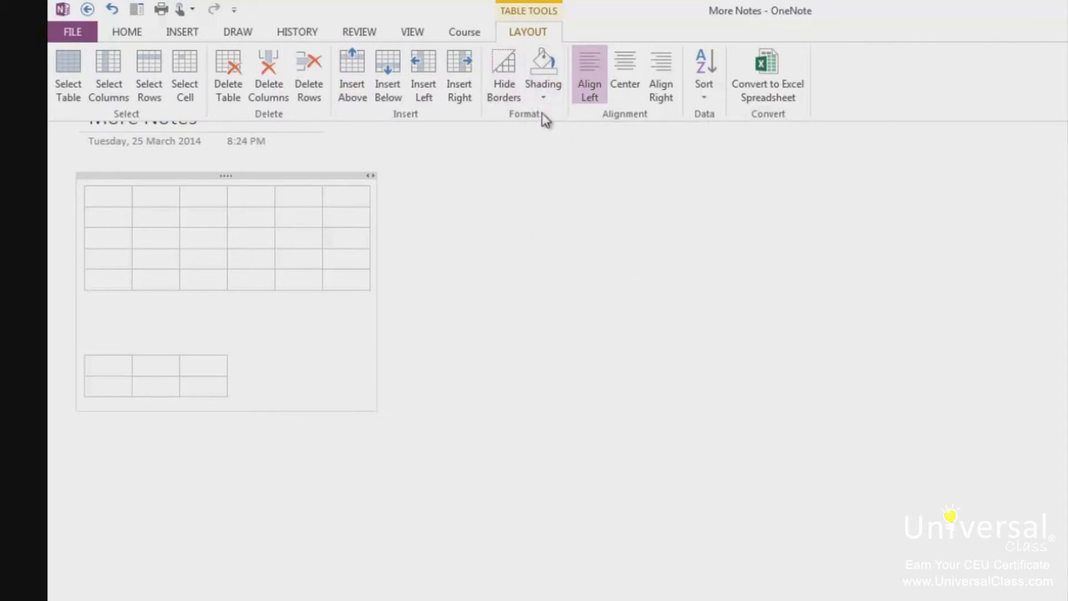
Hide the borders of the smaller table and show them again
click(502, 65)
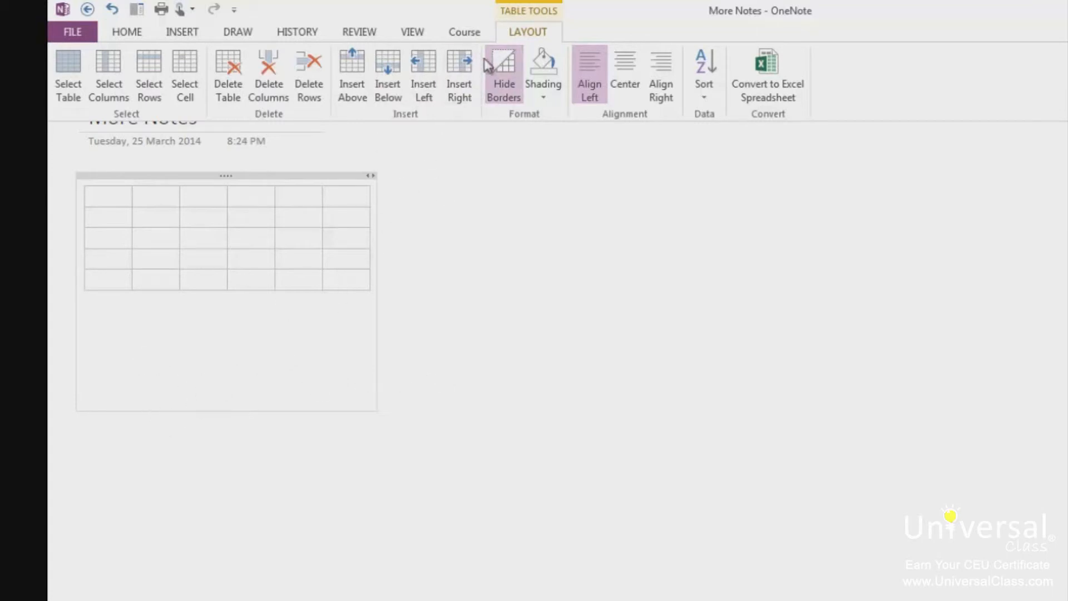
click(506, 65)
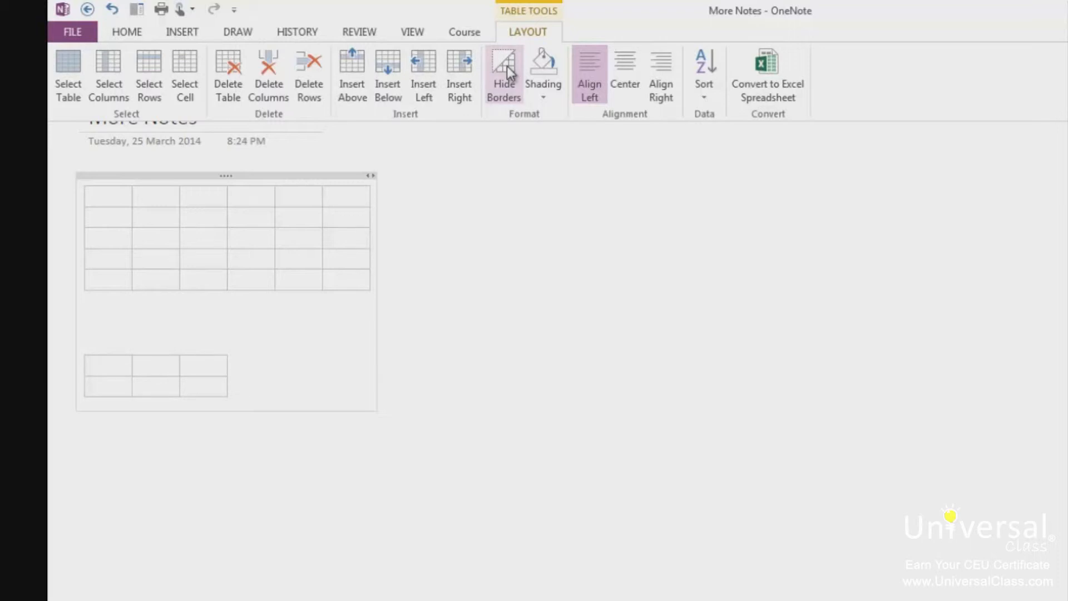
Shade the first row of the smaller table with a custom gray of RGB 161, 161, 161
click(158, 365)
click(161, 366)
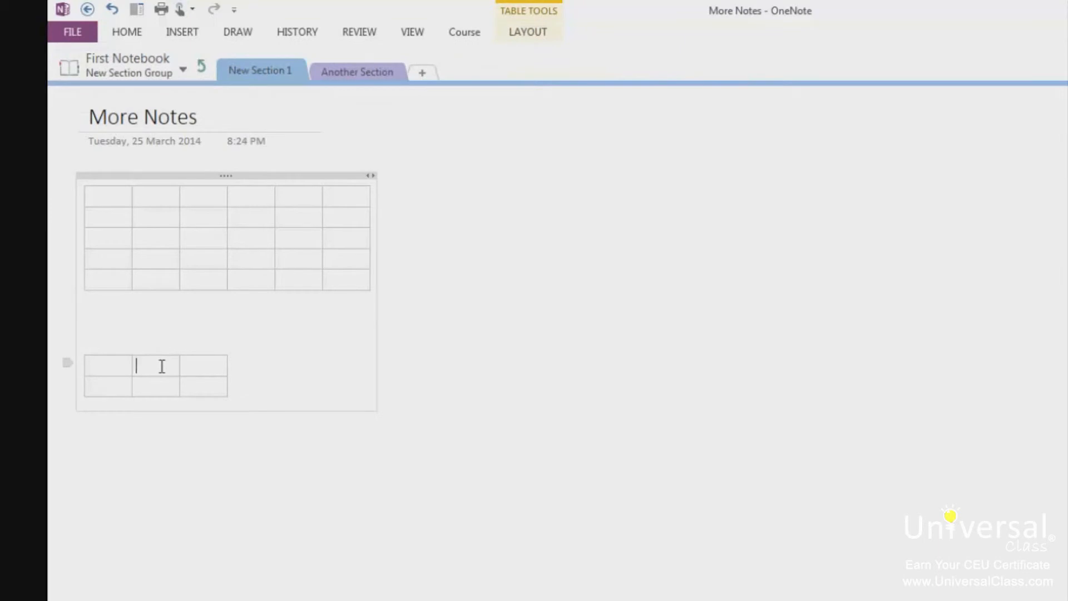
click(528, 34)
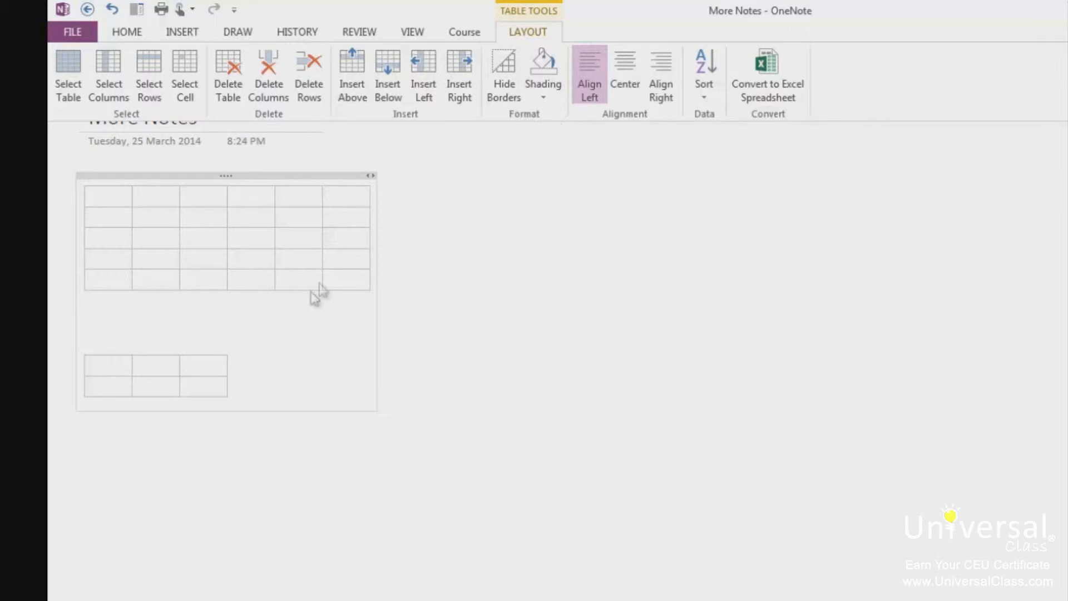
click(150, 367)
drag(100, 367, 202, 362)
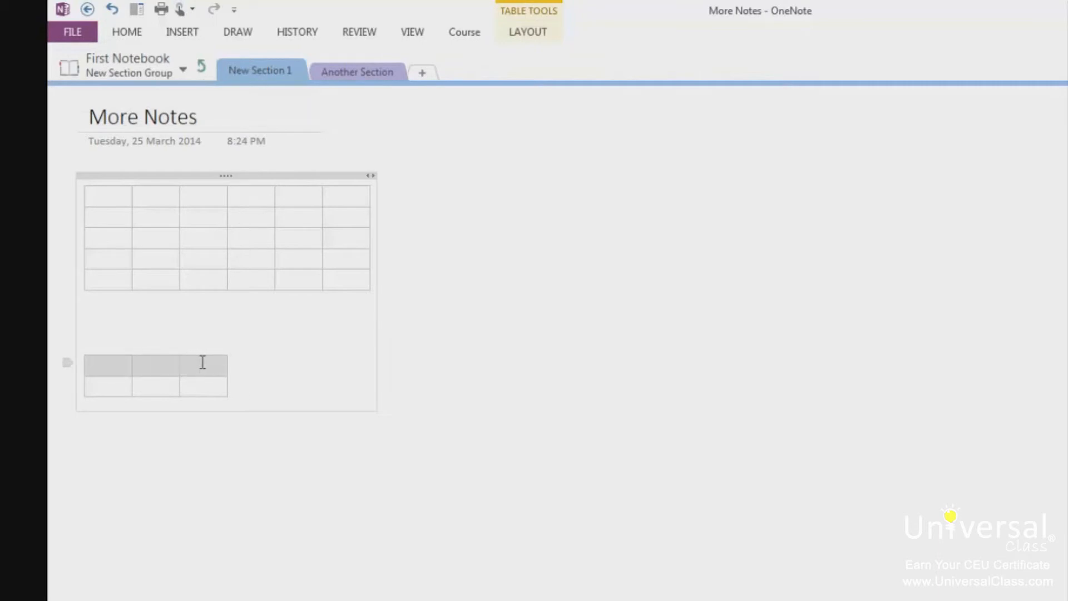
click(539, 32)
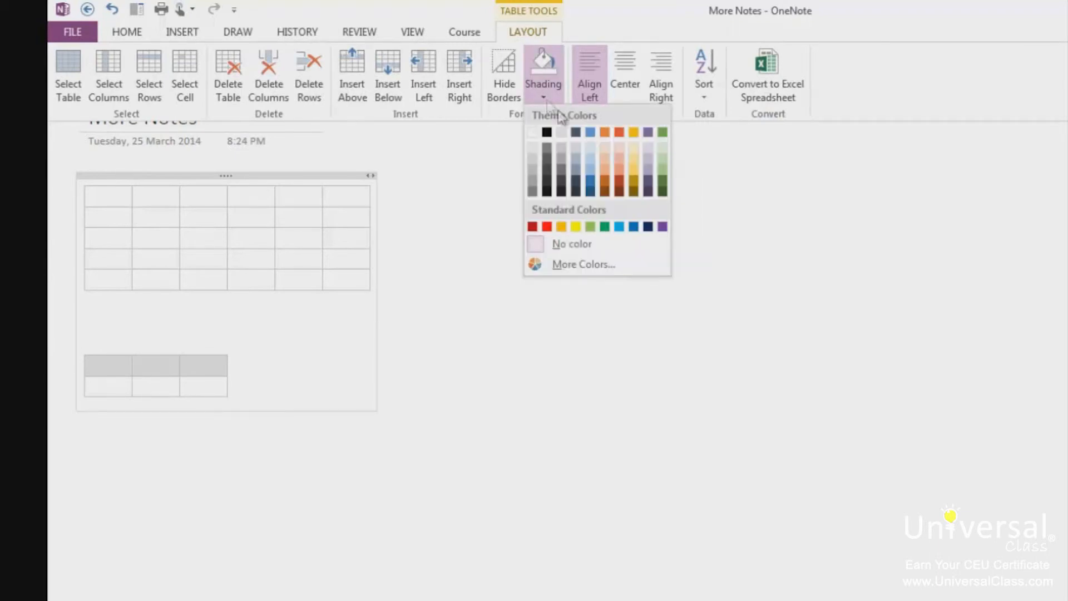
click(590, 265)
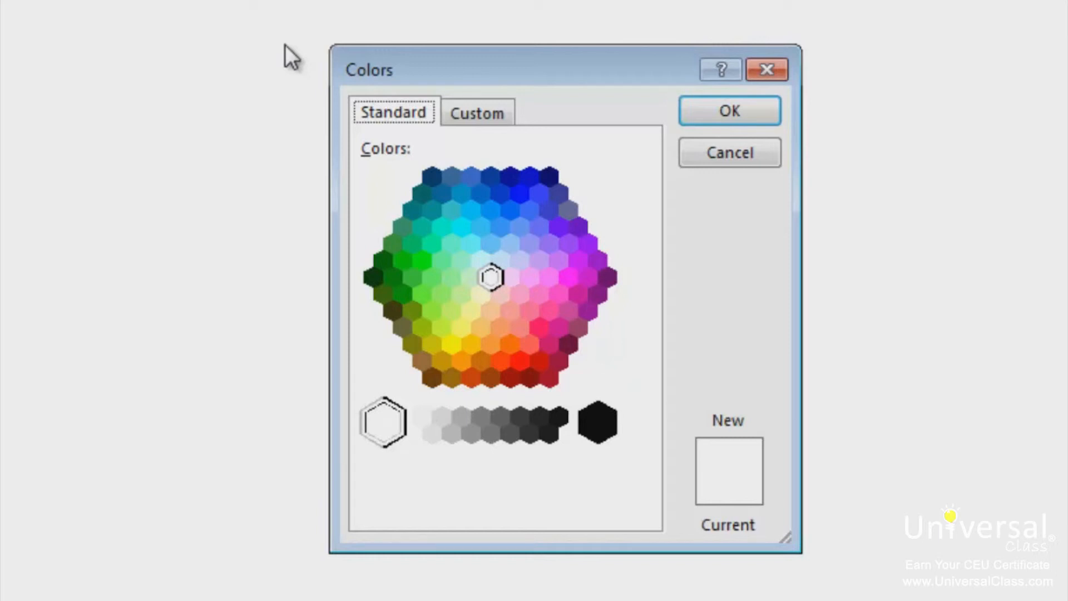
click(492, 115)
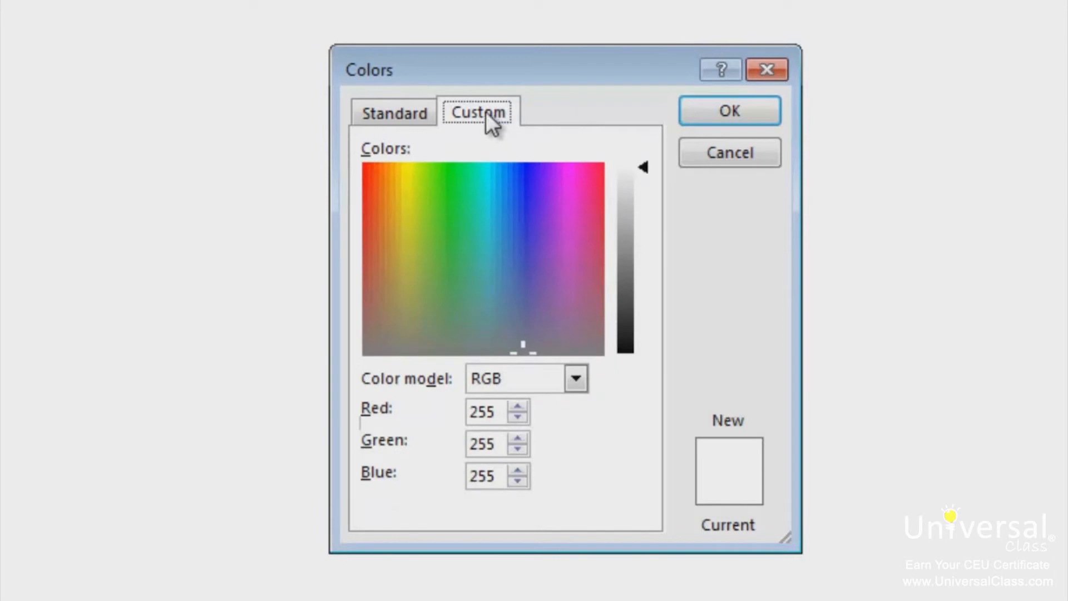
mouse_move(640, 169)
mouse_down()
mouse_move(645, 255)
mouse_move(645, 159)
mouse_up()
drag(645, 203, 646, 235)
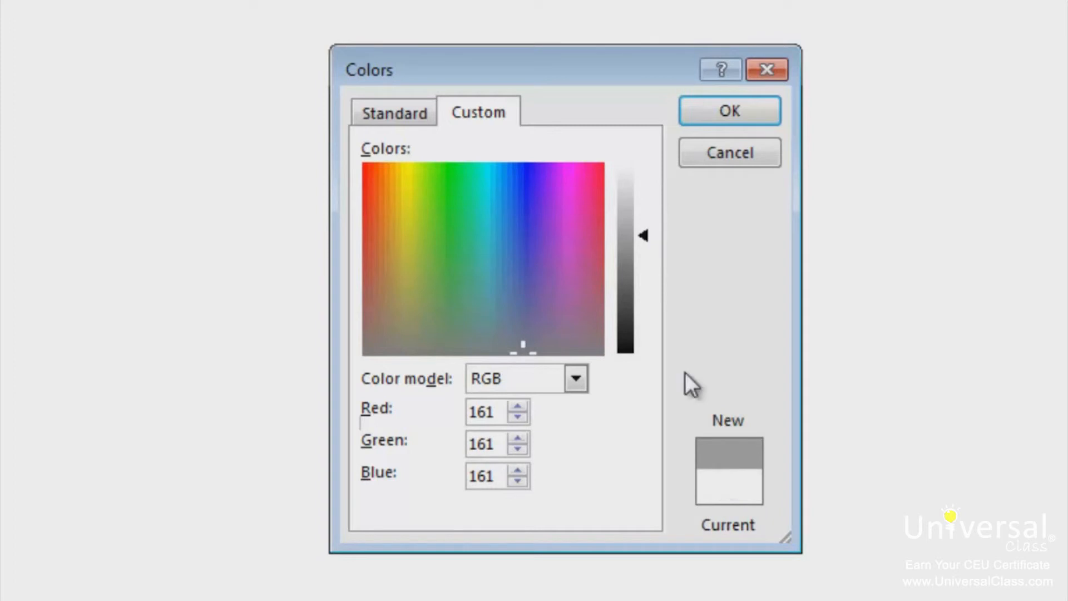
click(719, 111)
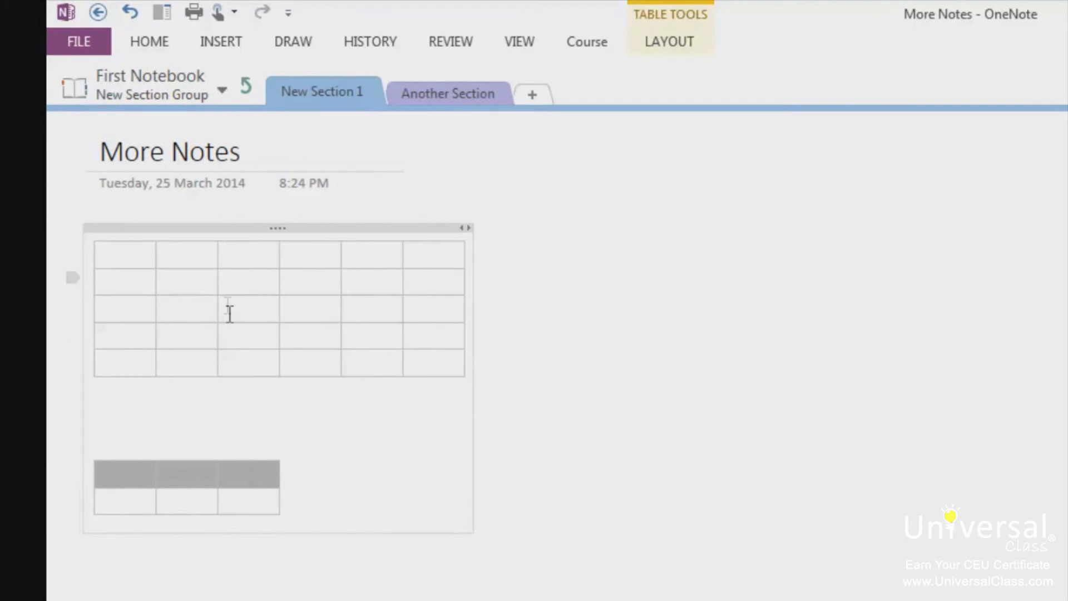
Select the entire larger table from a cell in its third row
click(122, 318)
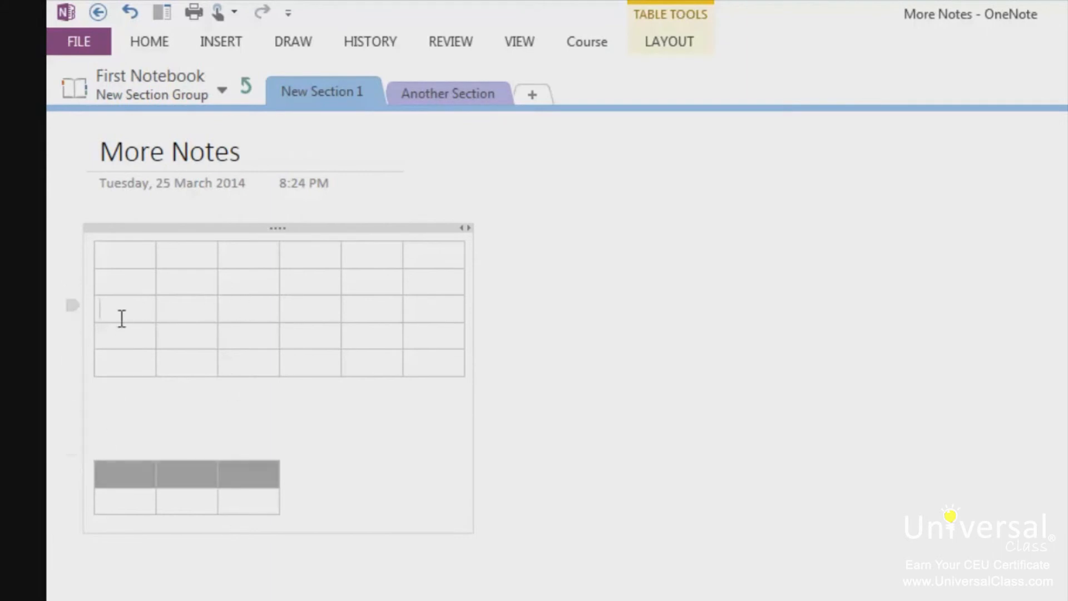
click(665, 47)
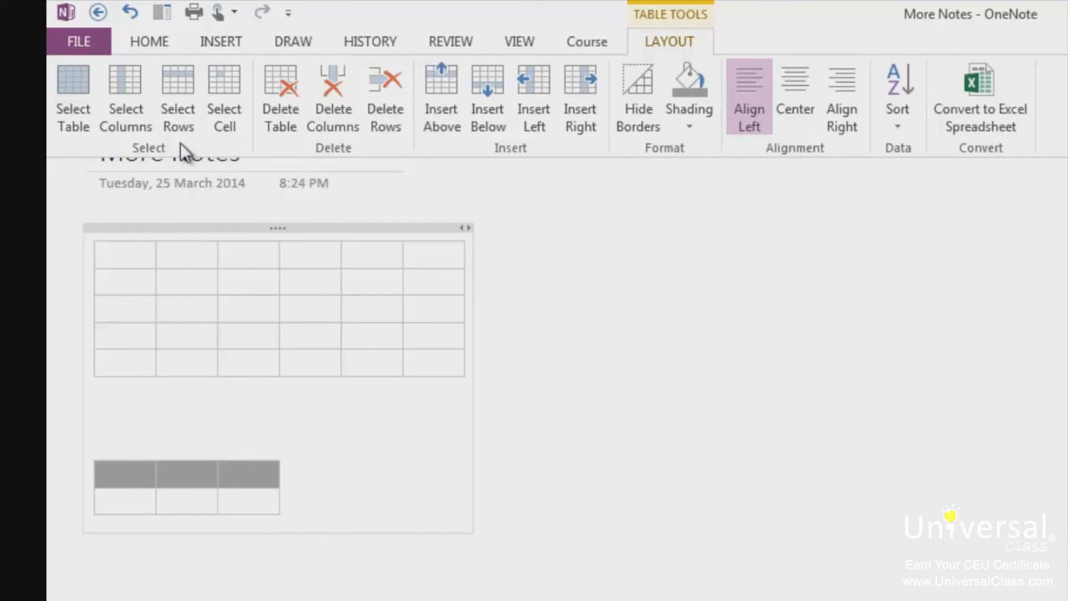
click(82, 98)
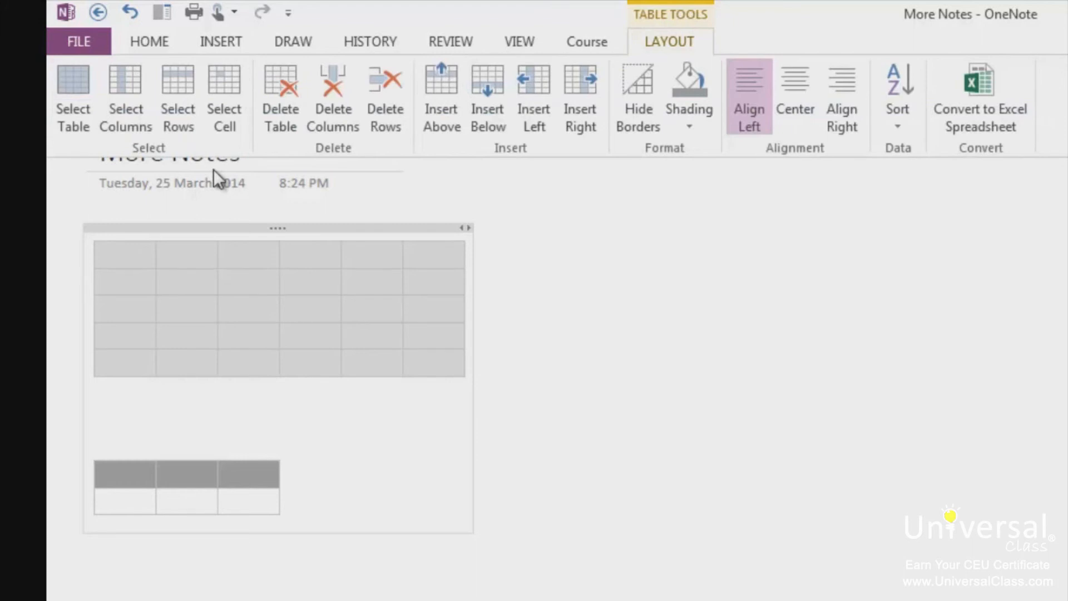
Select the whole second column of the larger table
click(173, 296)
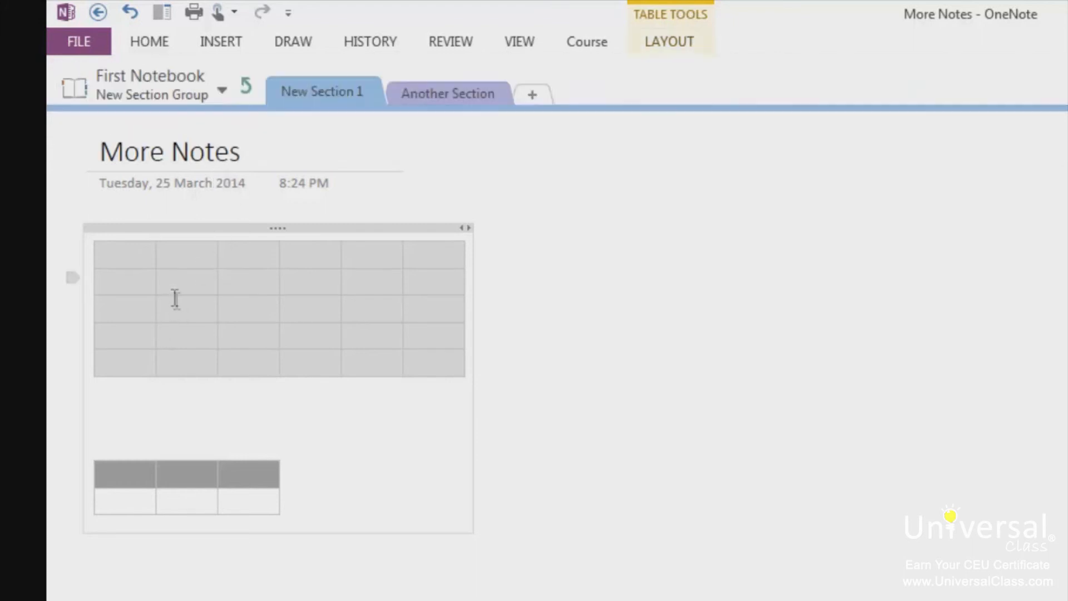
click(179, 315)
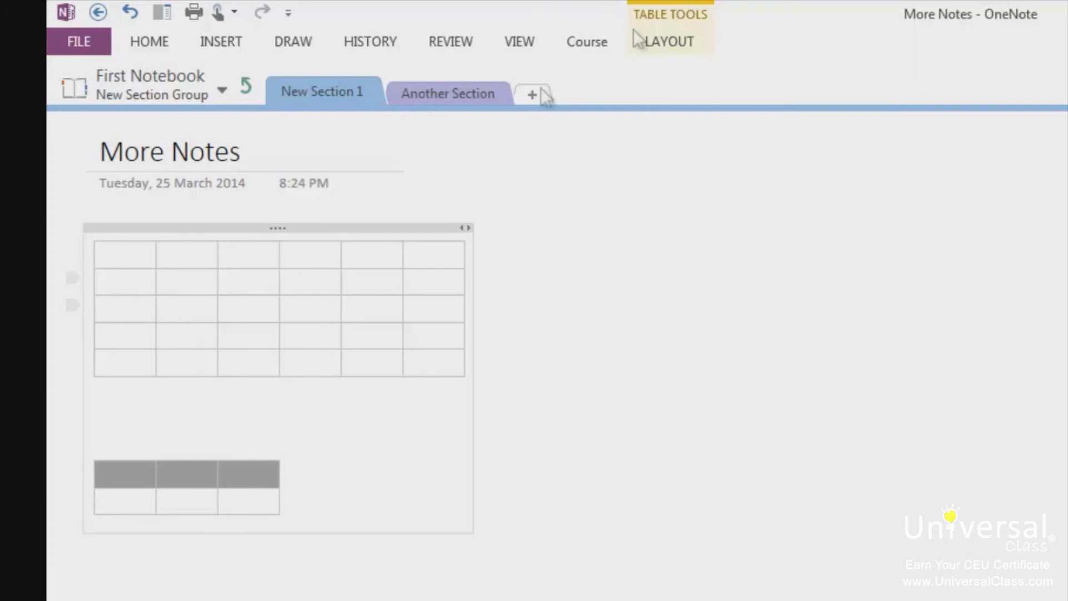
click(658, 44)
click(109, 103)
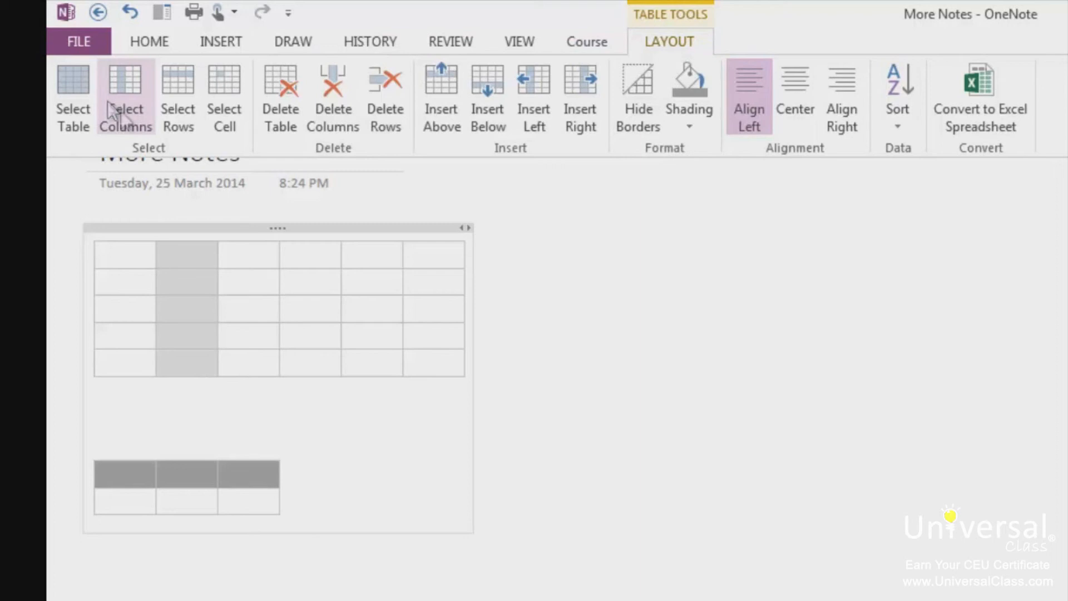
Select the whole fourth row of the larger table
click(245, 326)
click(244, 327)
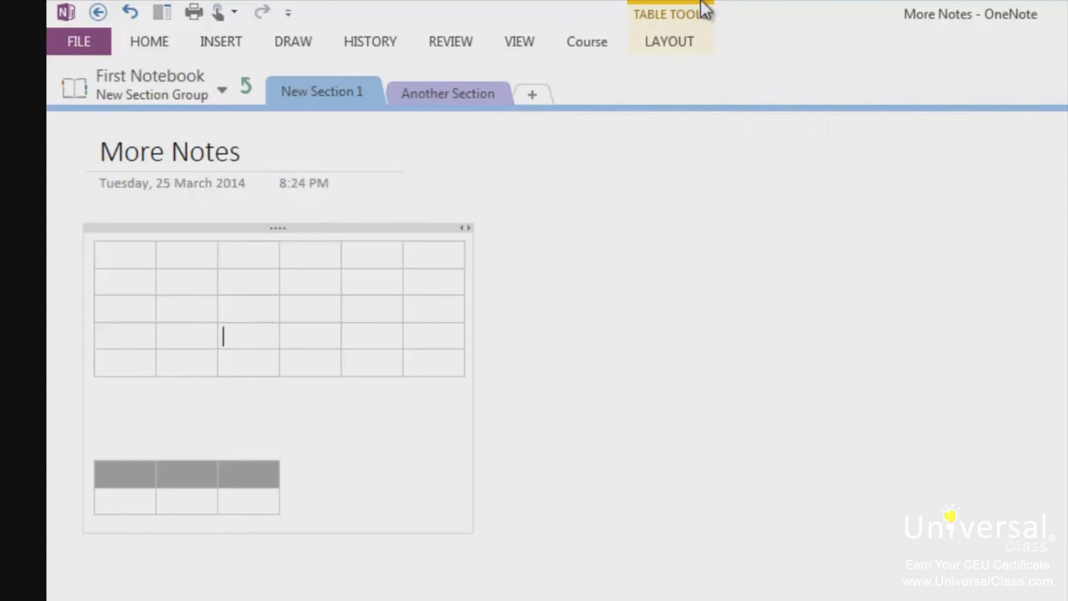
click(690, 40)
click(169, 119)
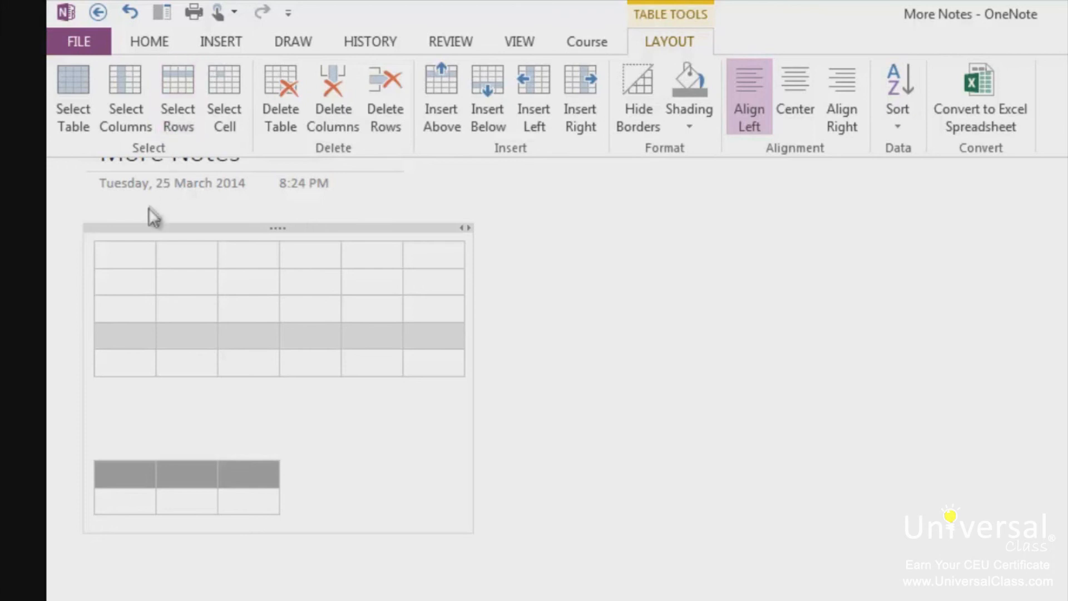
Select the single cell in the second row and third column of the larger table
click(245, 293)
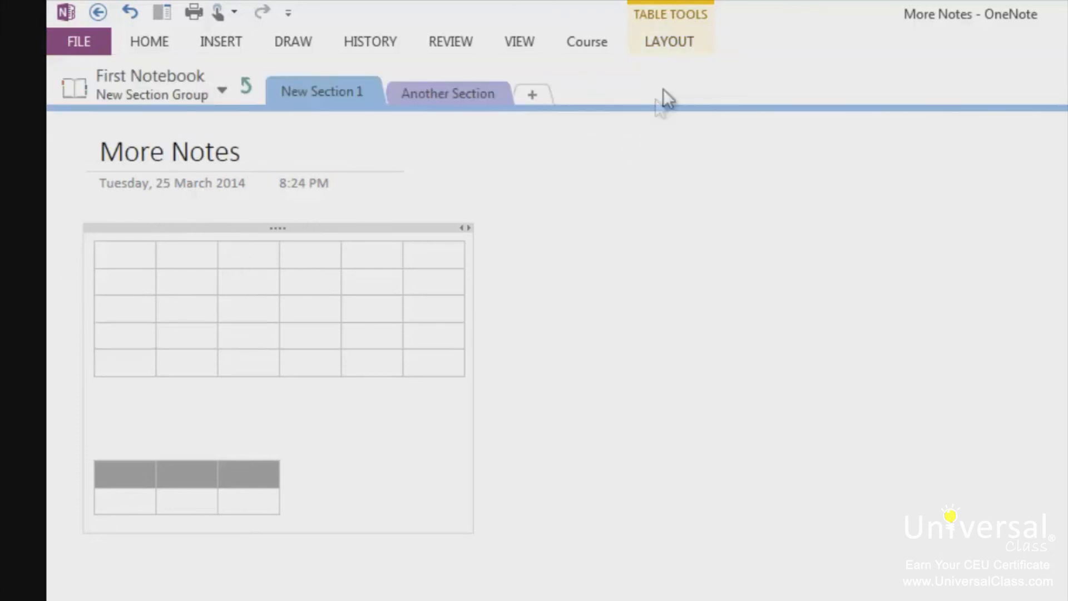
click(684, 44)
click(229, 117)
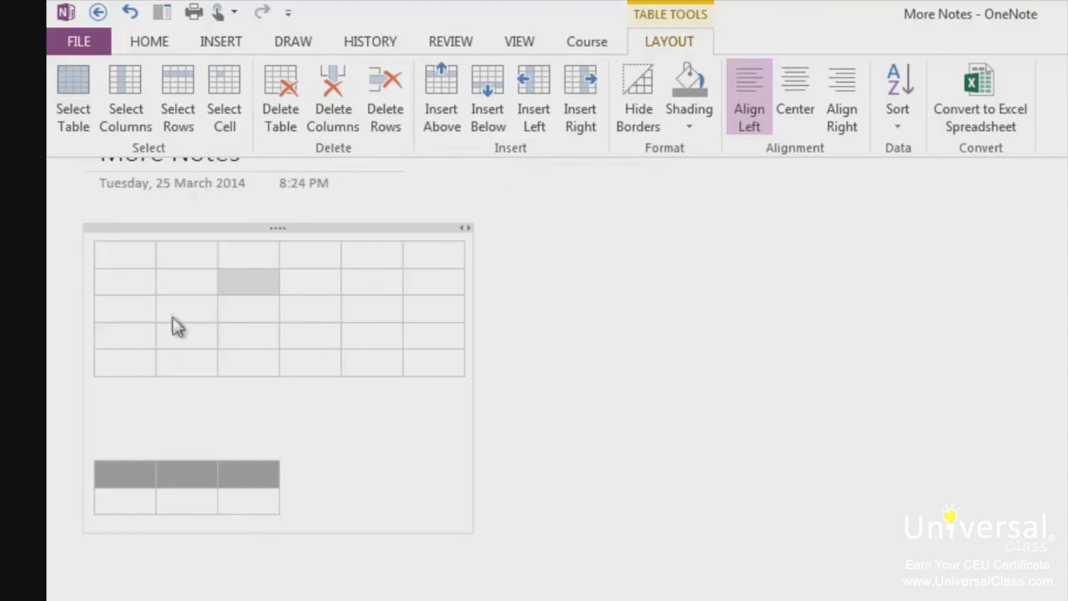
Select the whole second row of the larger table and insert a new row above it
click(184, 117)
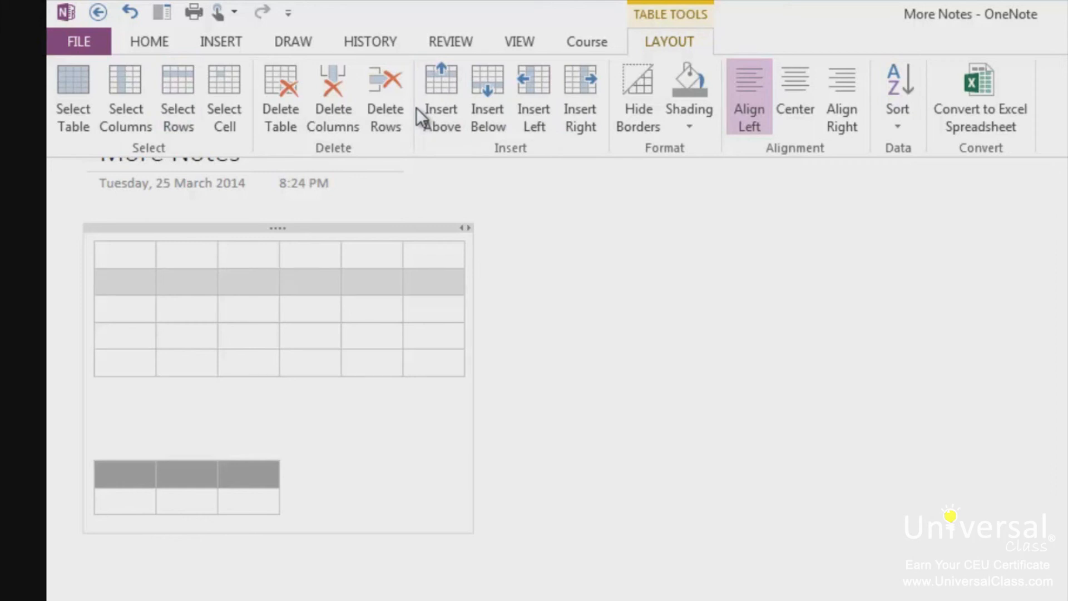
click(435, 101)
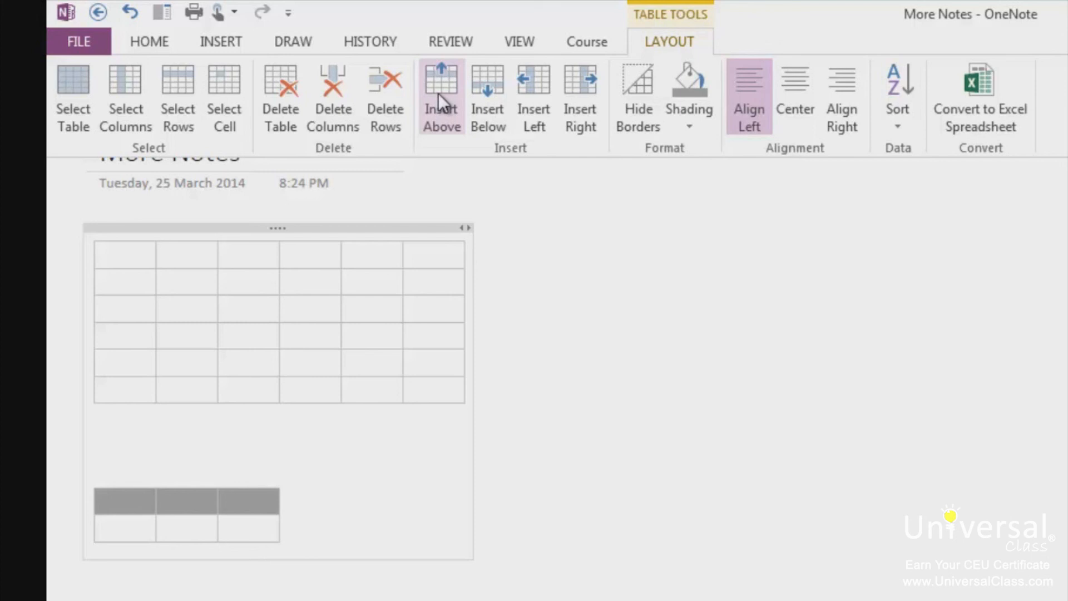
Insert a new column to the left of the second column in the larger table
click(177, 286)
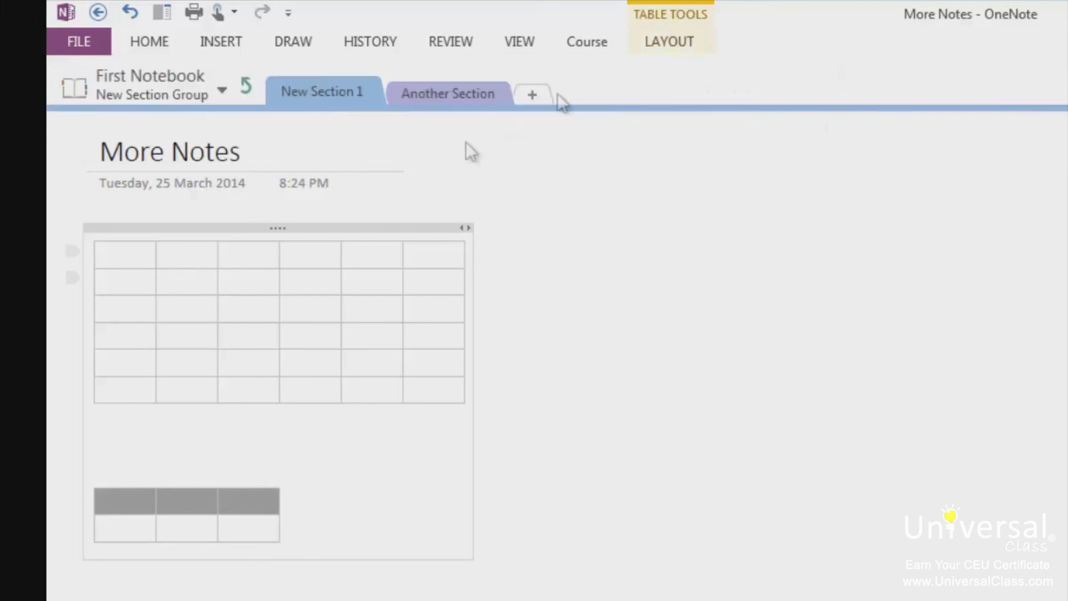
click(673, 40)
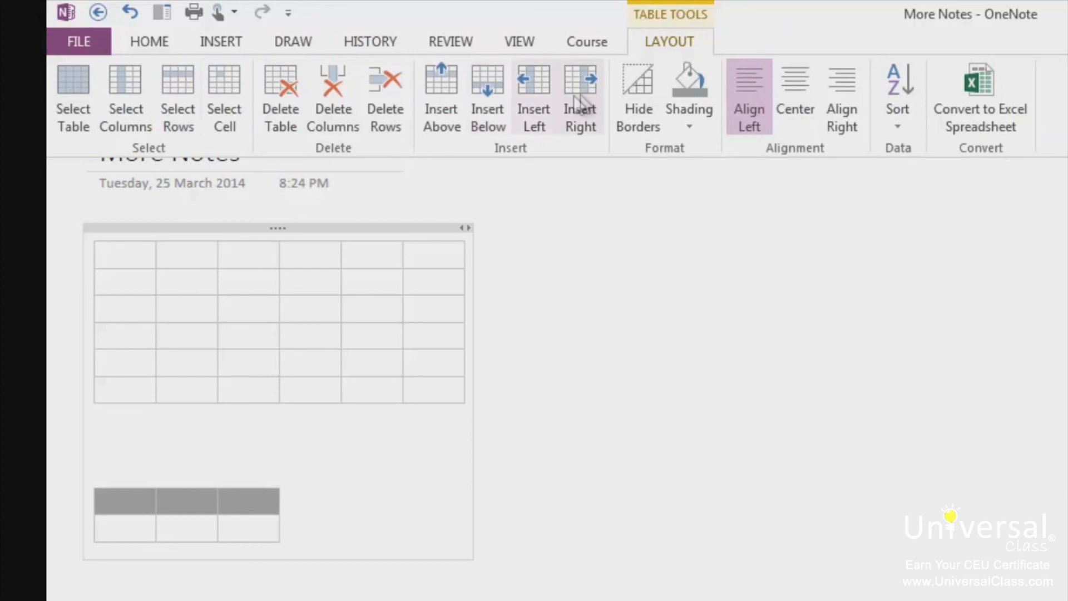
click(538, 98)
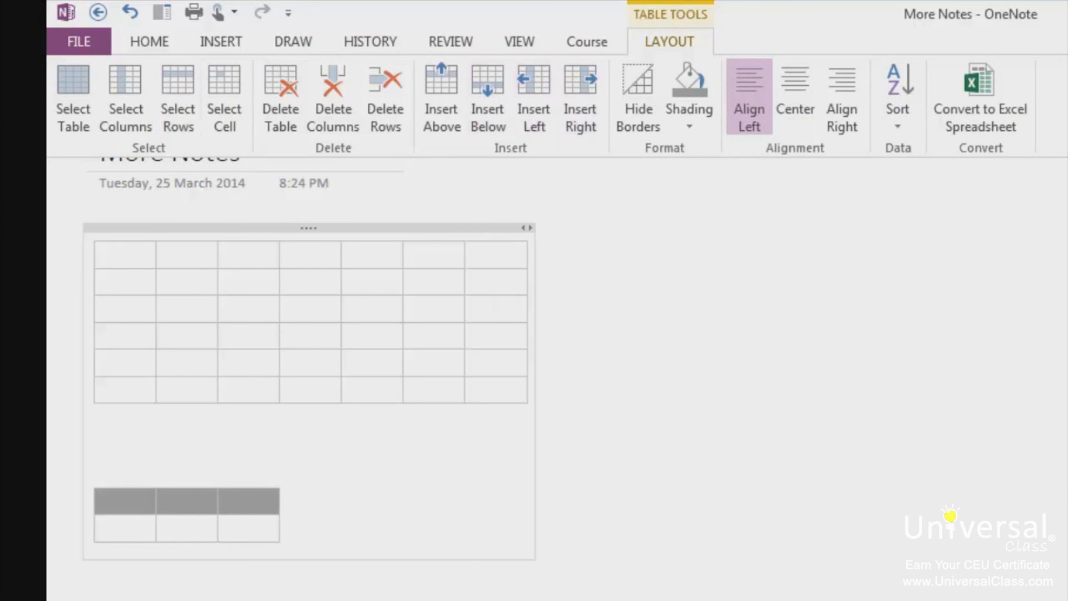
click(816, 549)
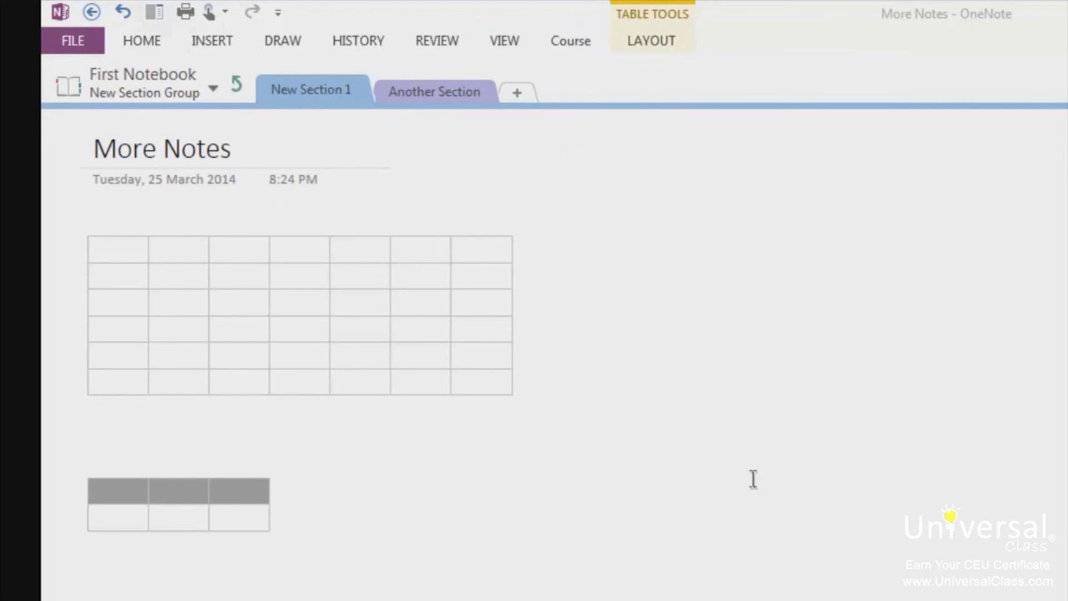
Select all cells in the third row of the larger table and display the table layout commands
click(156, 309)
drag(119, 305, 518, 296)
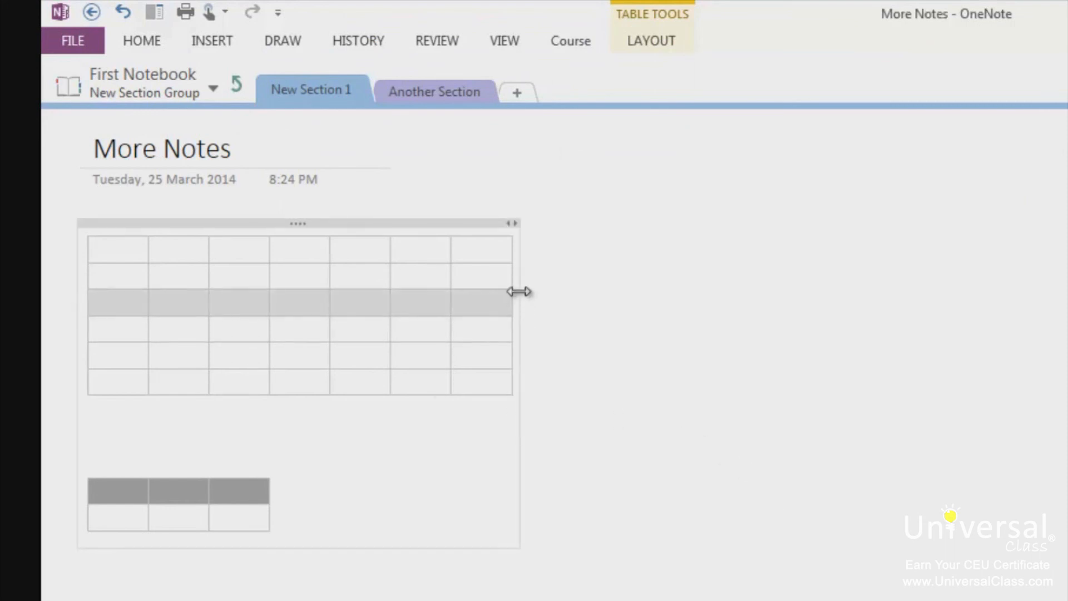
click(659, 39)
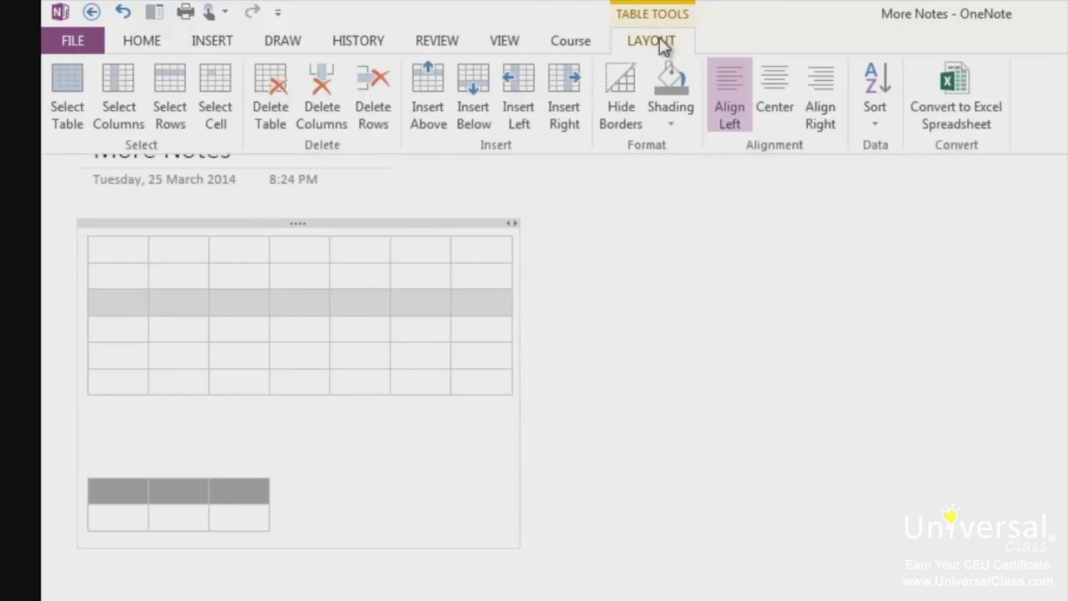